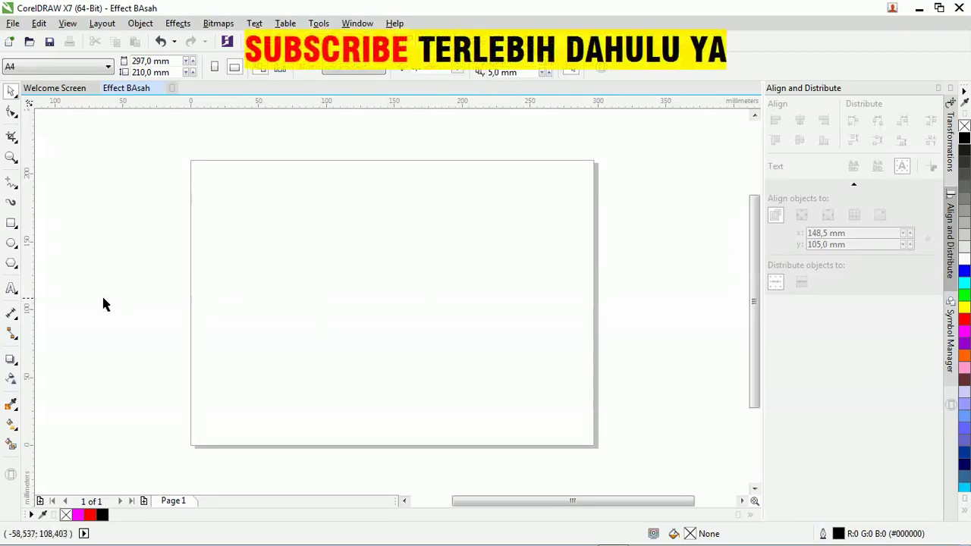
- Type 'BERCAK CAT' as artistic text near the page centre and scale it to about 74.84 pt
left_click(11, 289)
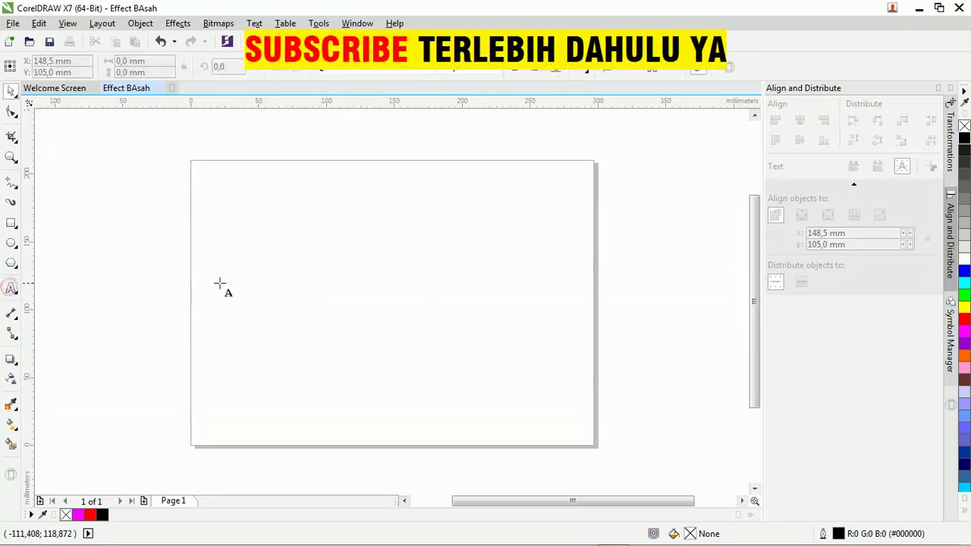
left_click(286, 302)
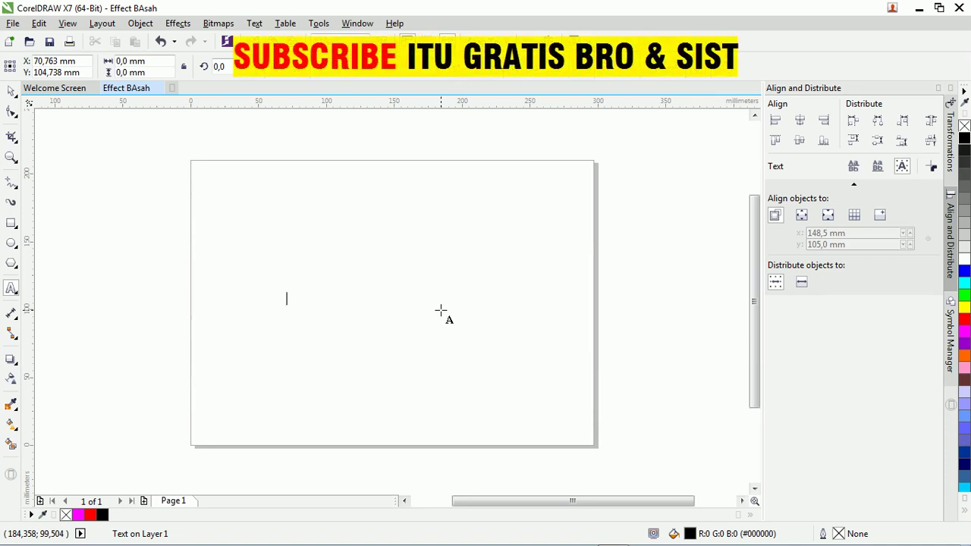
type("CA")
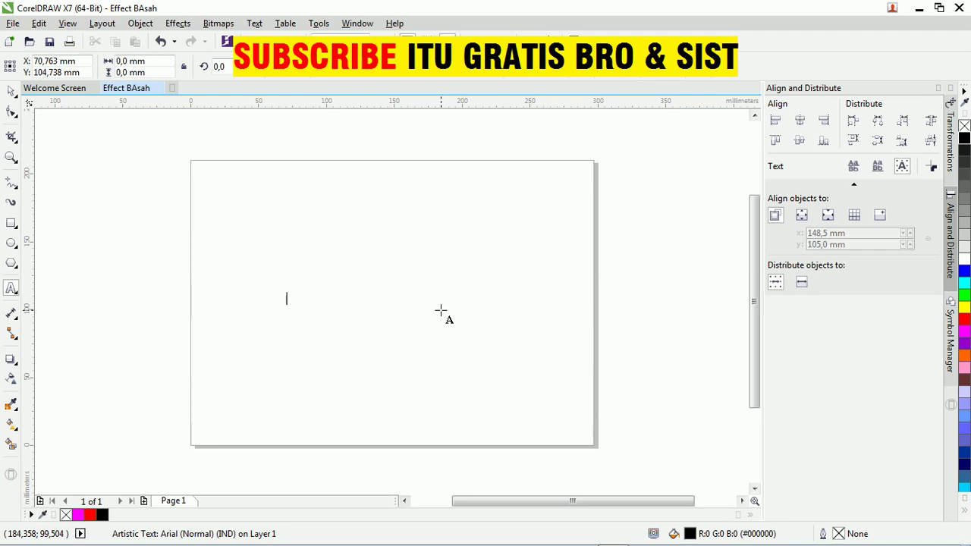
type("RCAK CAT")
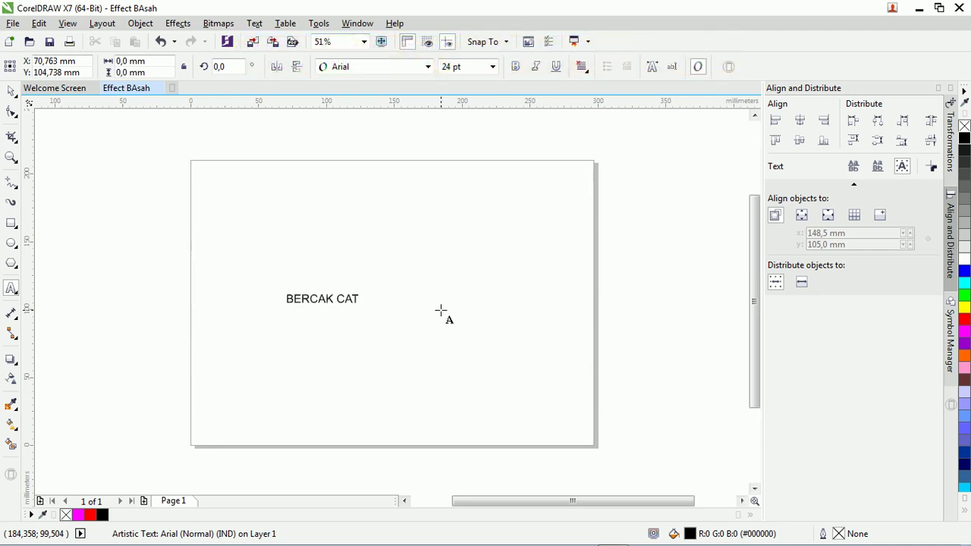
key("ctrl+a")
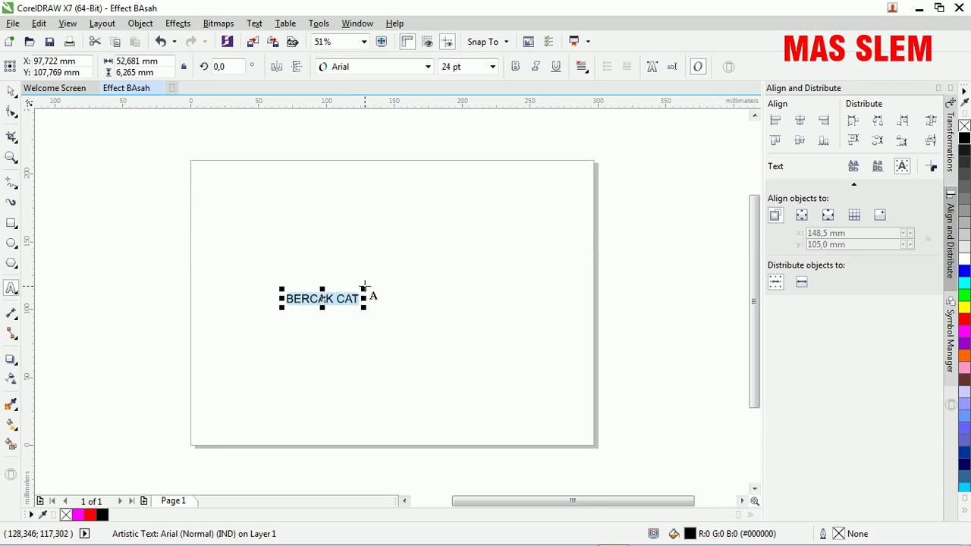
left_click_drag(365, 288, 511, 240)
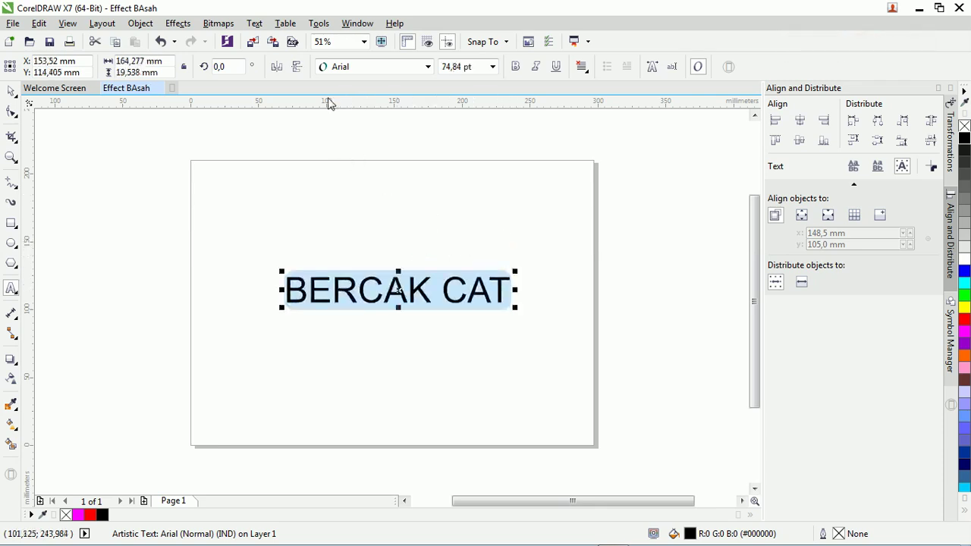
- Set BERCAK CAT in Impact at about 78.4 pt and move it to the page's upper left
left_click(12, 90)
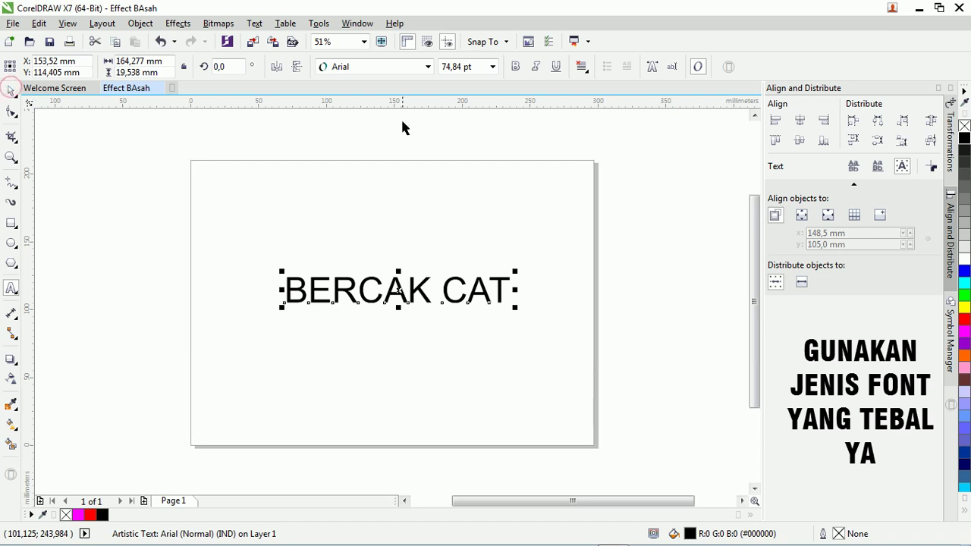
left_click(414, 66)
left_click(348, 99)
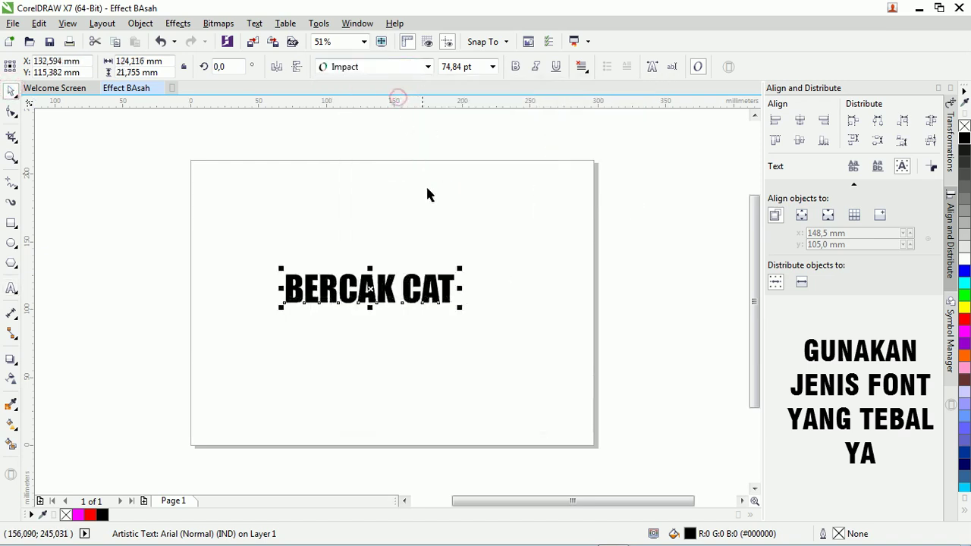
mouse_move(460, 265)
left_mouse_down()
mouse_move(492, 256)
mouse_move(468, 266)
left_mouse_up()
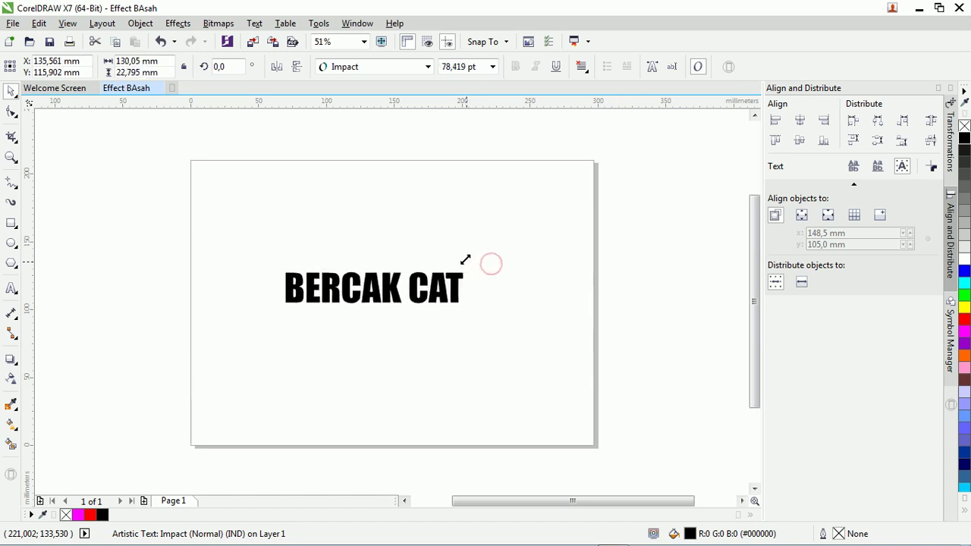
mouse_move(369, 287)
left_mouse_down()
mouse_move(342, 221)
mouse_move(302, 183)
left_mouse_up()
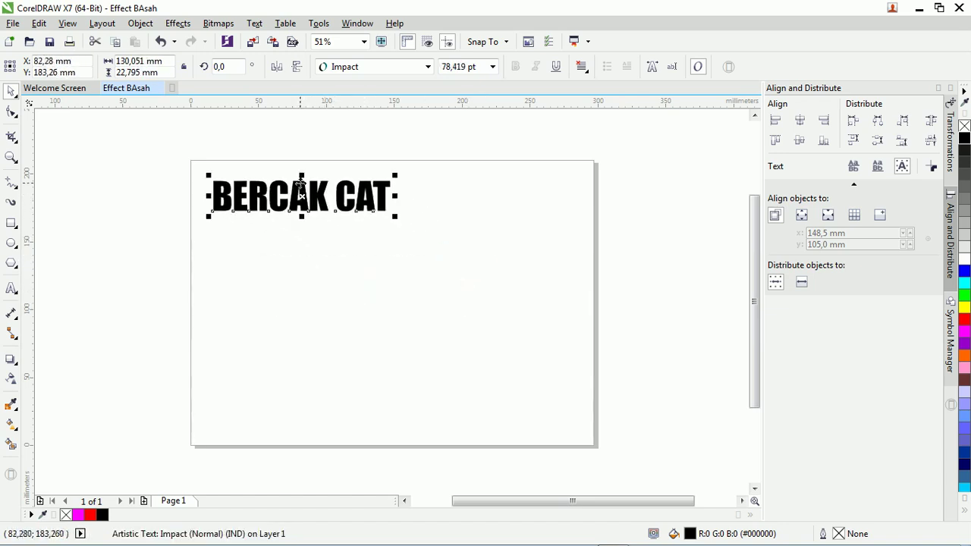
scroll(304, 185, "up", 3)
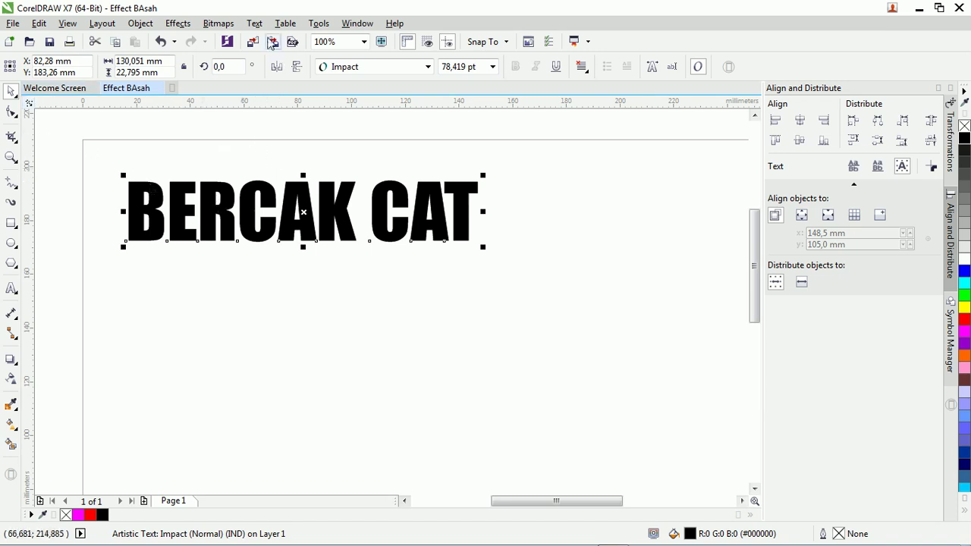
- Convert BERCAK CAT to a 300 dpi RGB Color (24-bit) bitmap with a transparent background
left_click(218, 24)
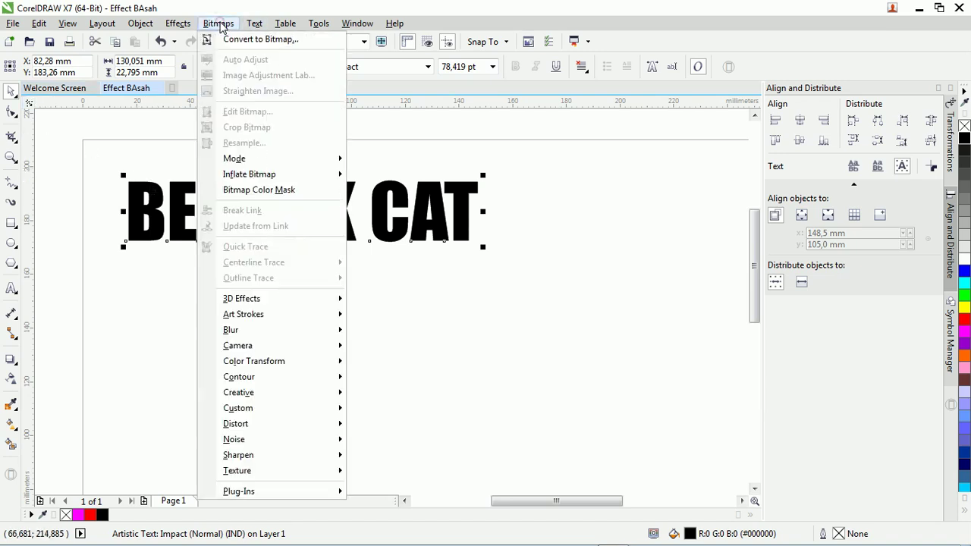
left_click(258, 38)
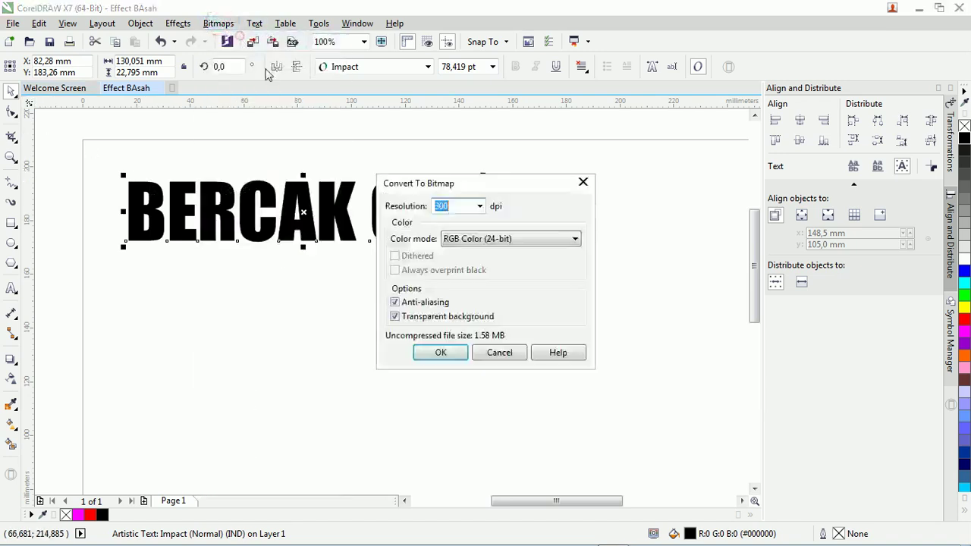
left_click(480, 206)
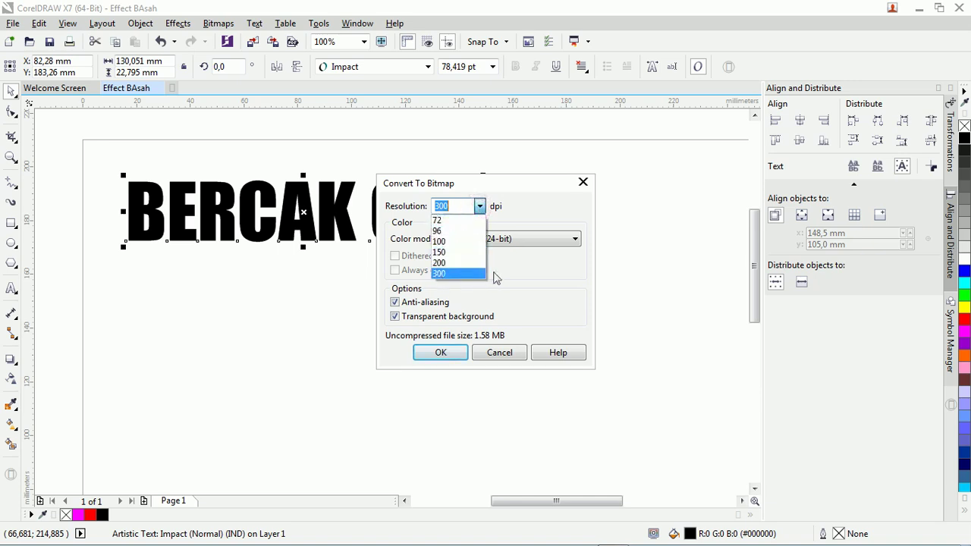
left_click(480, 274)
left_click(508, 239)
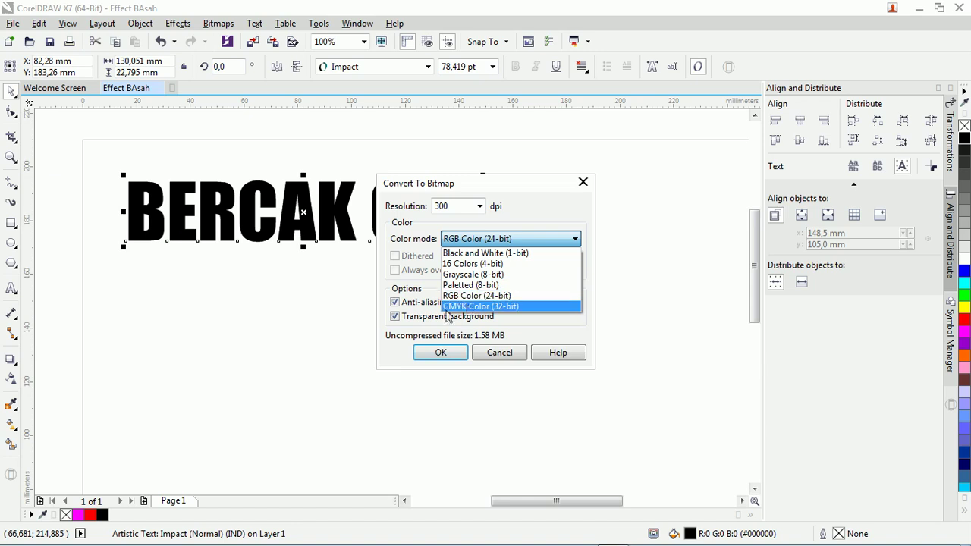
left_click(468, 296)
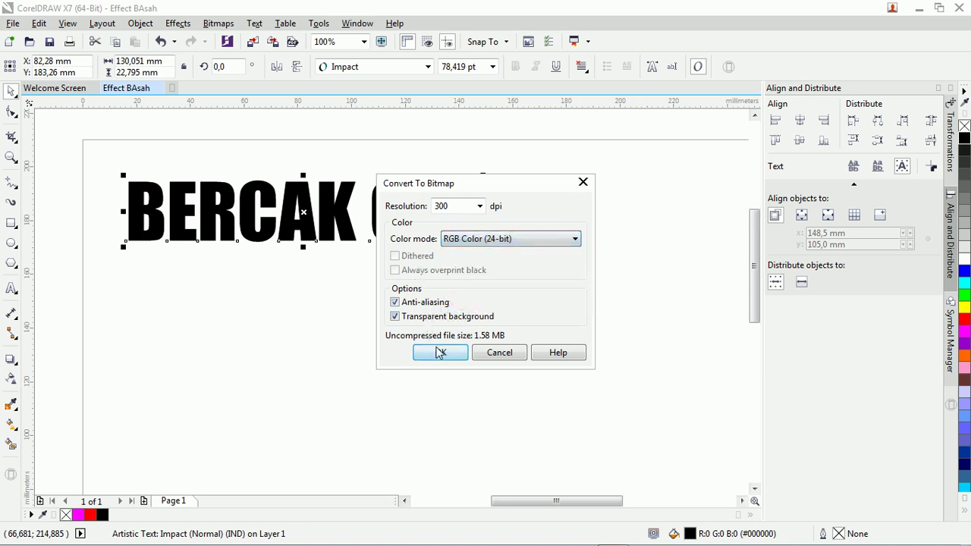
left_click(440, 353)
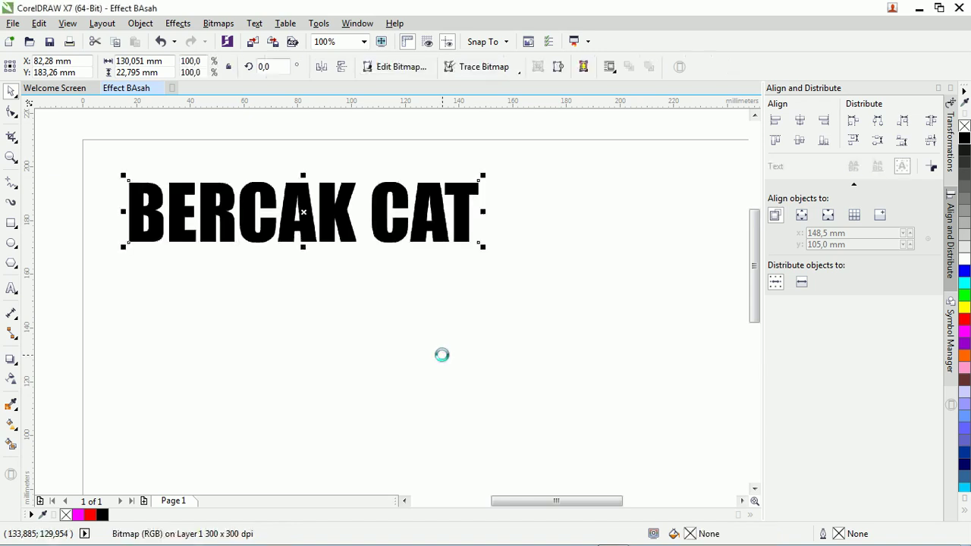
left_click(218, 23)
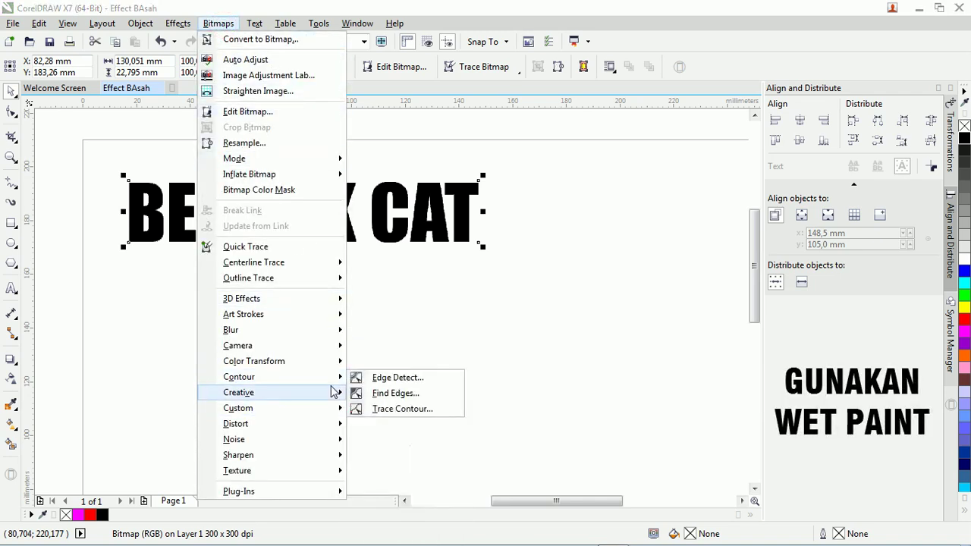
mouse_move(236, 423)
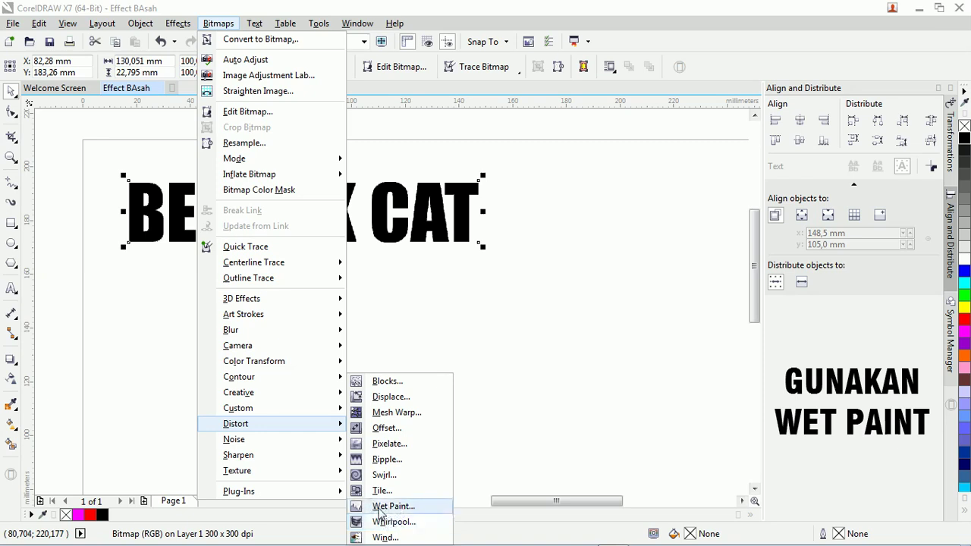
- Open the Wet Paint distortion dialog and zoom its preview out to show the whole word
left_click(380, 510)
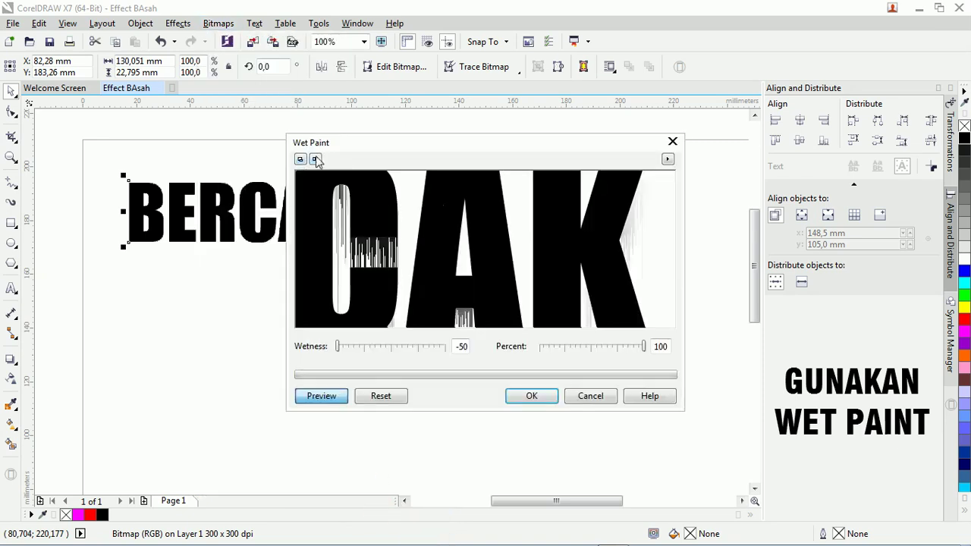
right_click(431, 258)
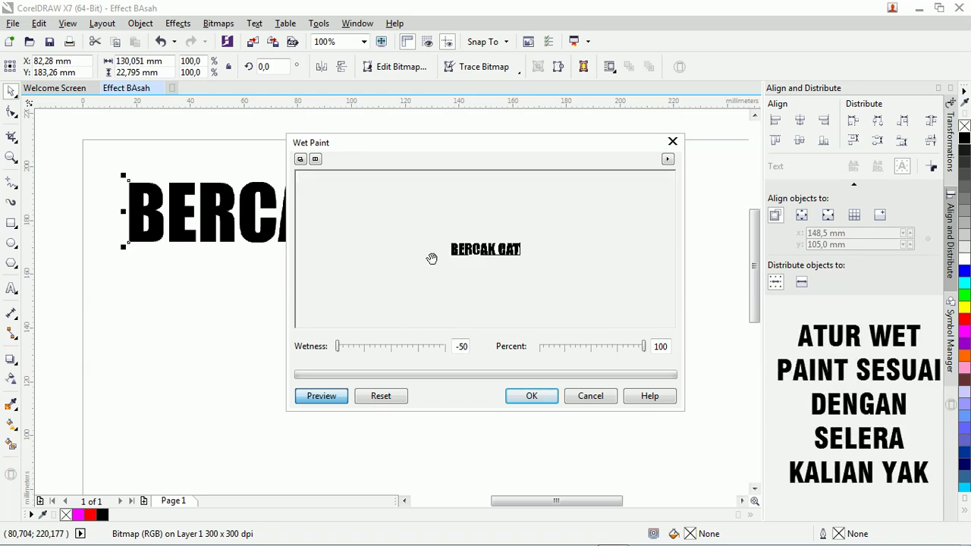
- Apply Wet Paint to the BERCAK CAT bitmap with Wetness 50 and Percent 100
left_click(483, 250)
left_click(488, 247)
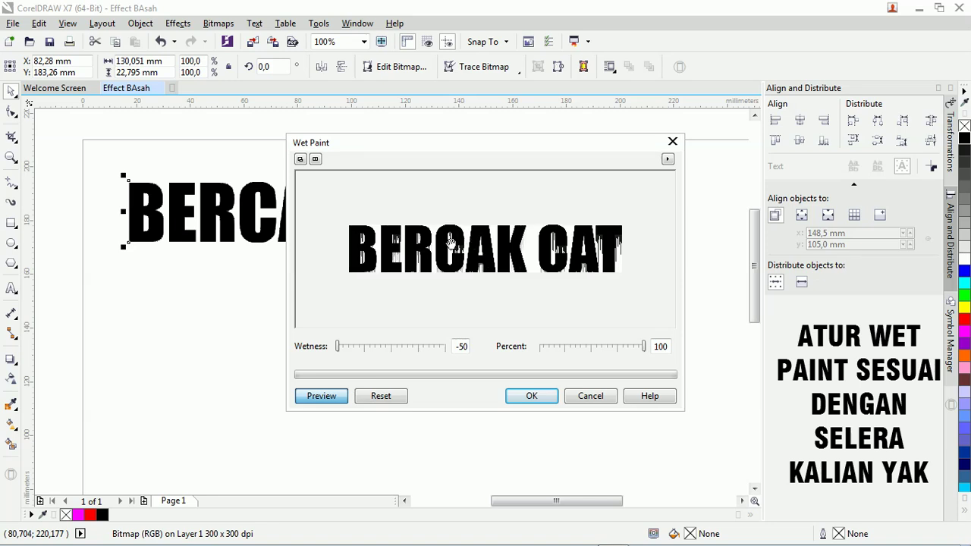
left_click(436, 238)
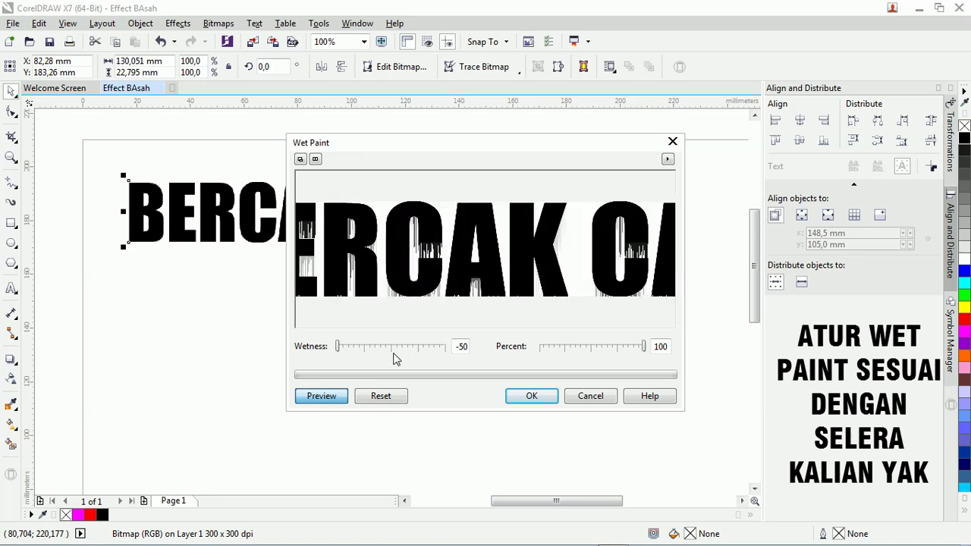
mouse_move(384, 347)
left_mouse_down()
mouse_move(435, 354)
mouse_move(340, 351)
mouse_move(442, 358)
left_mouse_up()
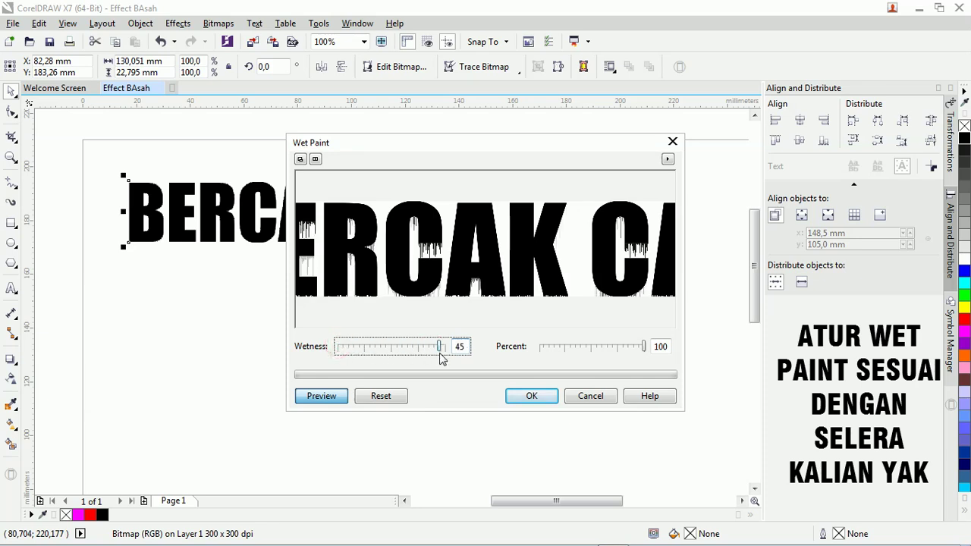
left_click_drag(439, 347, 385, 349)
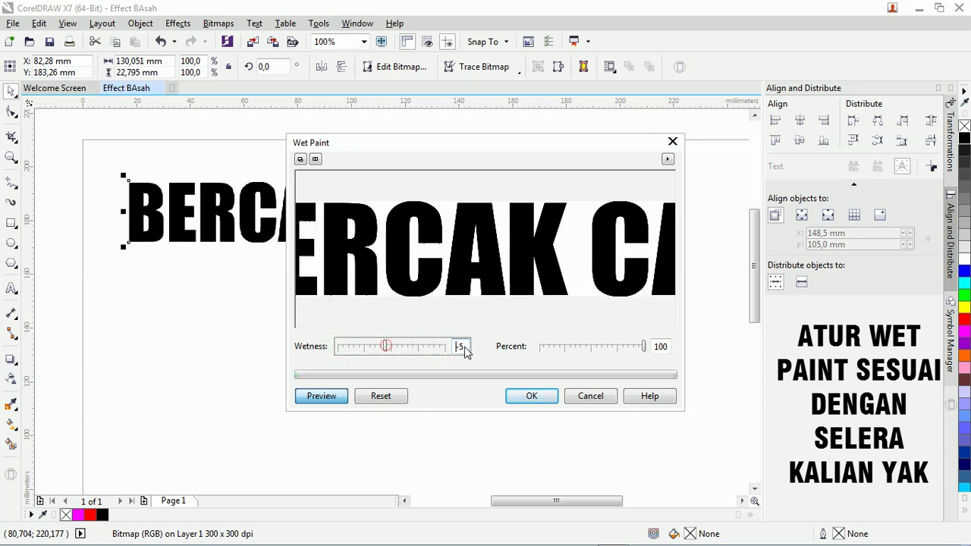
left_click(577, 345)
left_click_drag(577, 345, 605, 348)
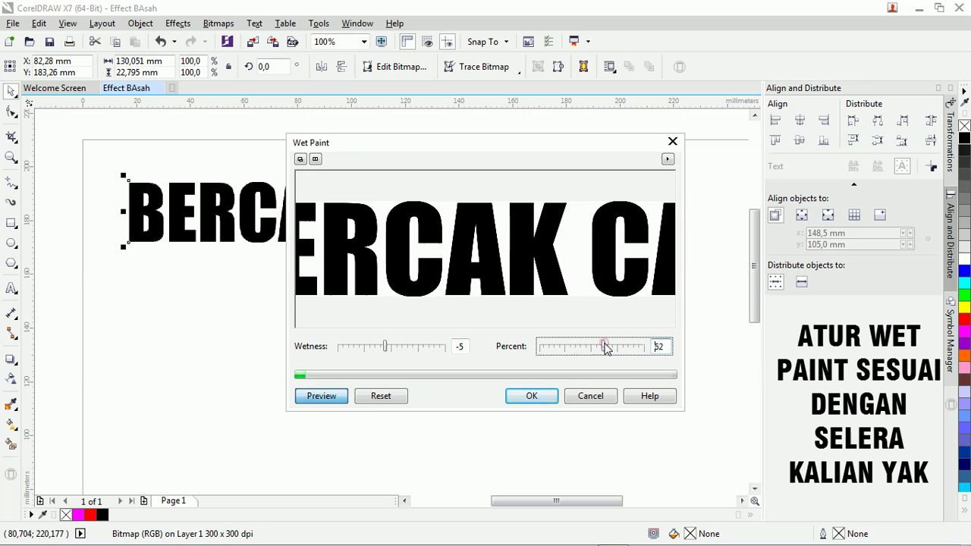
left_click(647, 351)
left_click(431, 355)
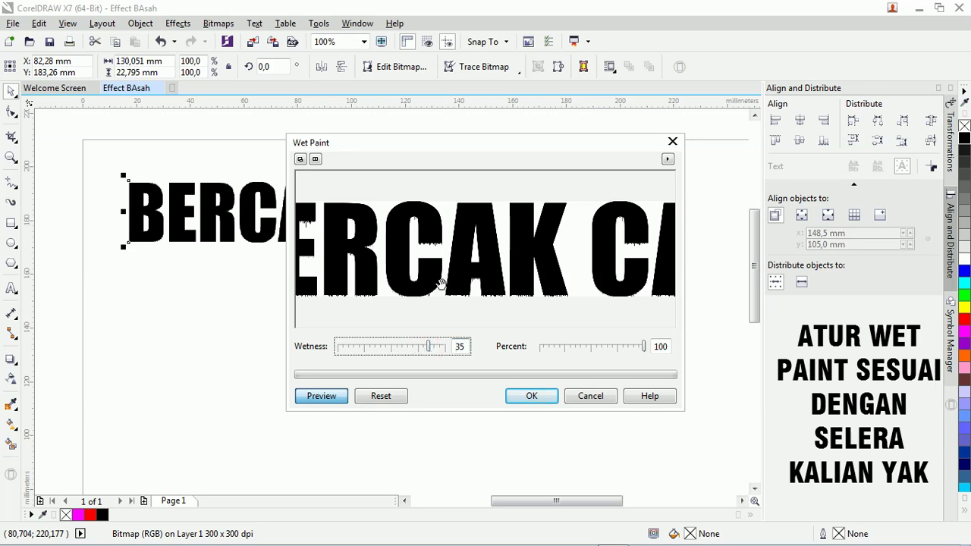
left_click_drag(445, 354, 452, 354)
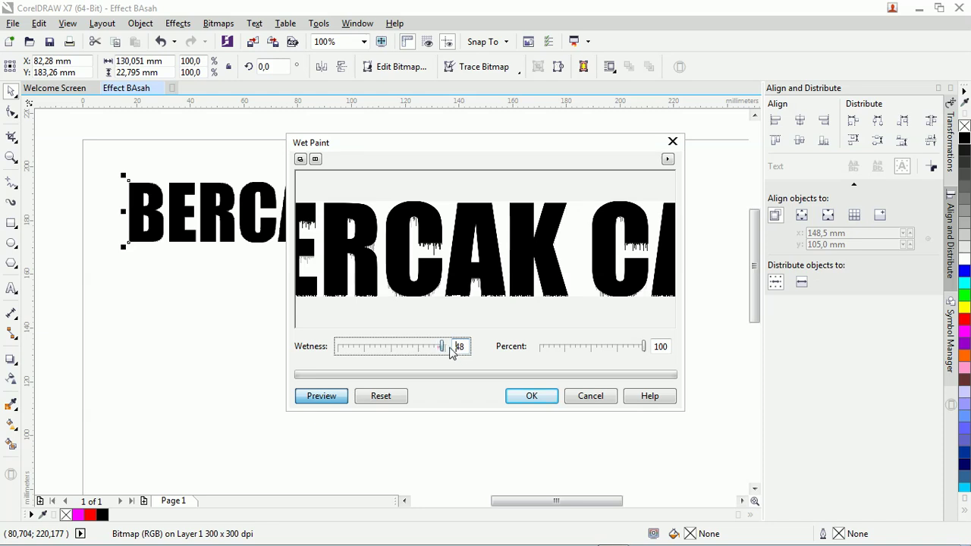
left_click(439, 353)
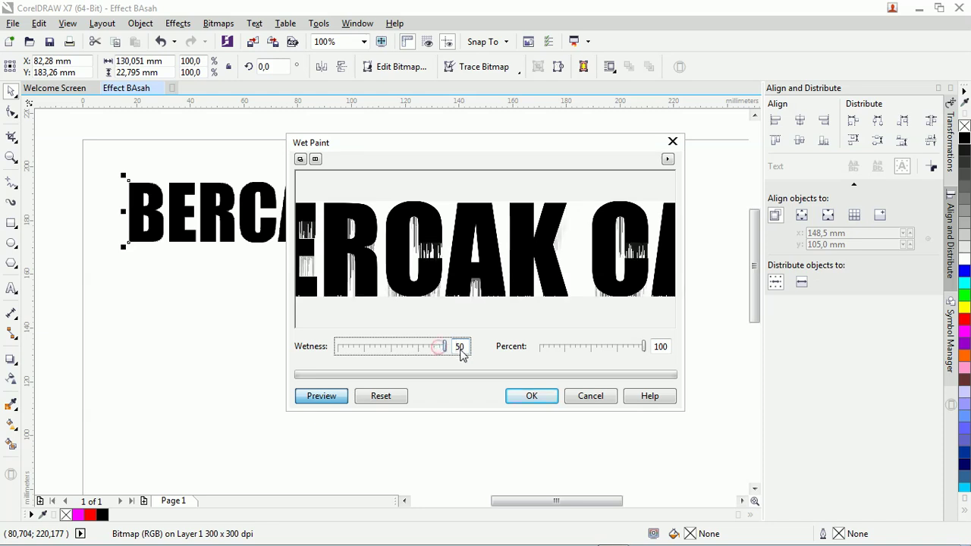
left_click(534, 398)
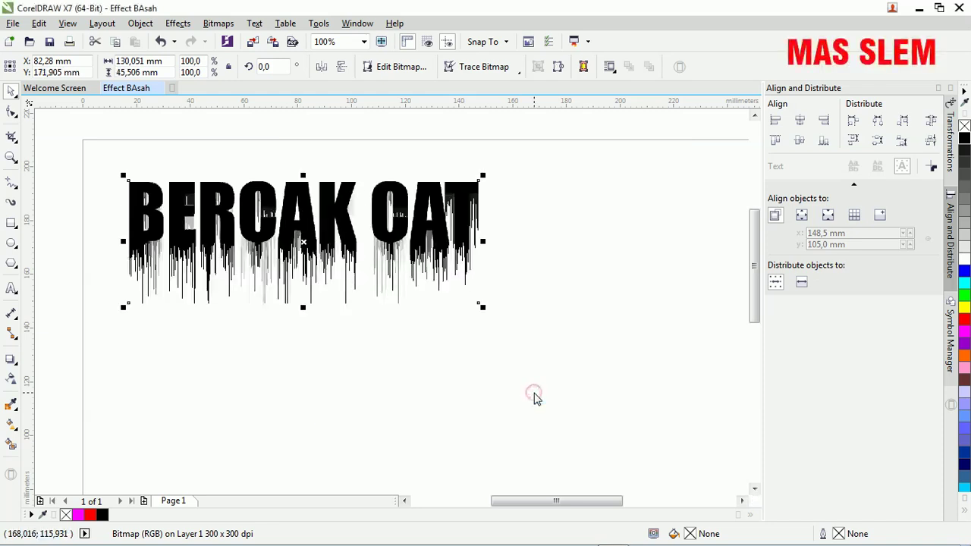
- Move the dripping text top-left and replace it with a PowerTRACE High Quality Image outline trace
mouse_move(319, 238)
left_mouse_down()
mouse_move(353, 322)
mouse_move(280, 242)
mouse_move(245, 183)
left_mouse_up()
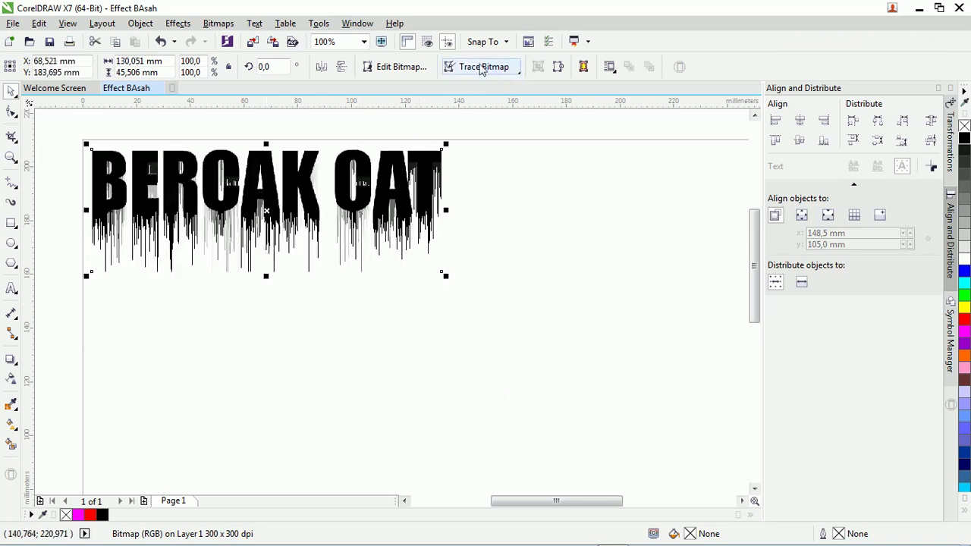
left_click(520, 76)
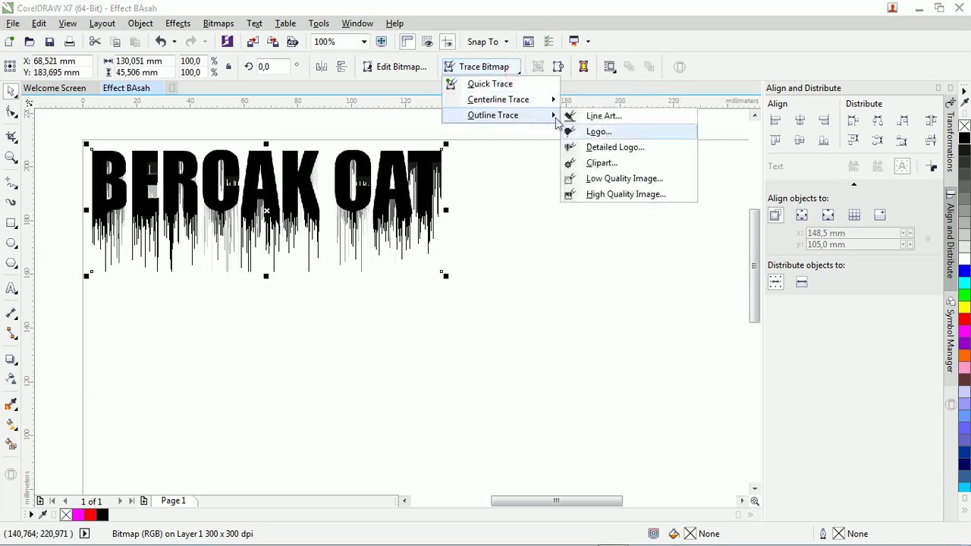
left_click(595, 195)
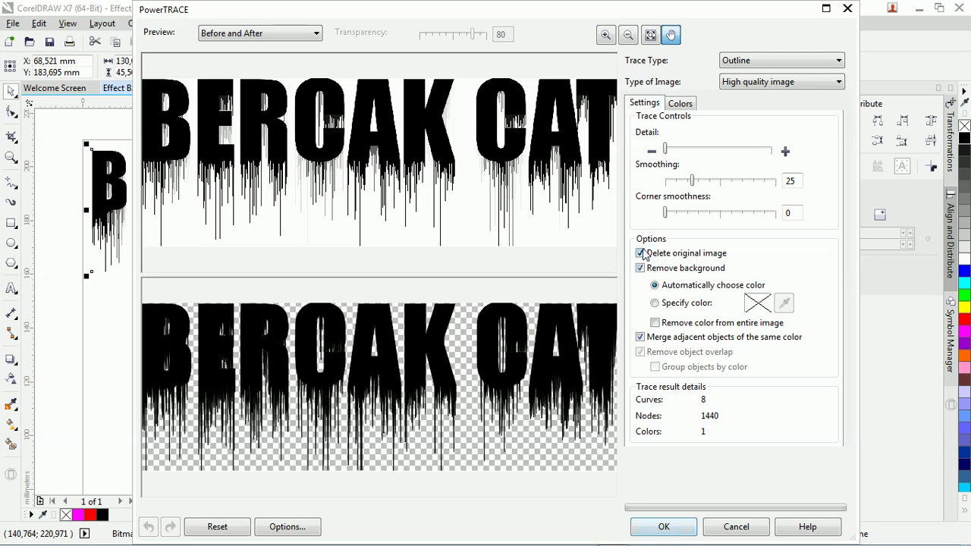
left_click(663, 527)
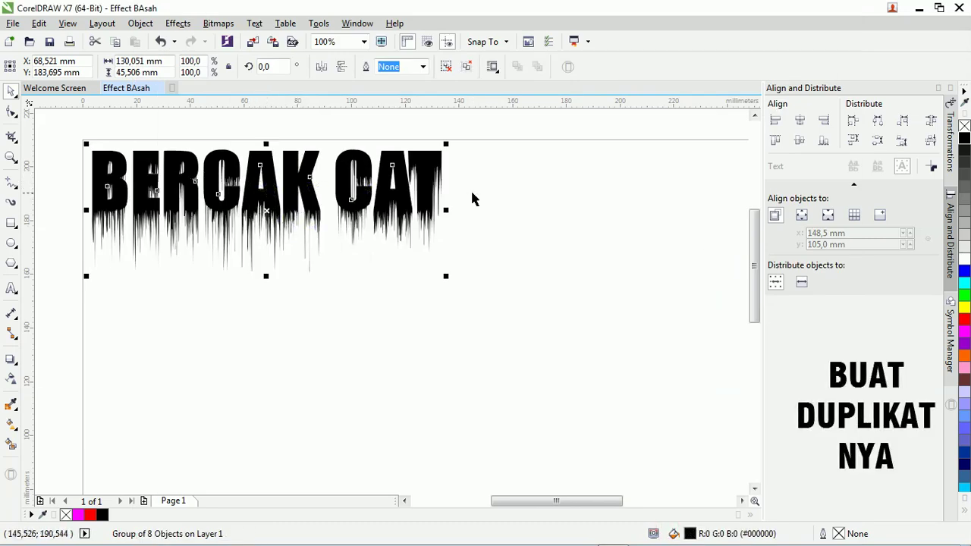
- Stack three copies of the traced text below the original to form a column of four
key("ctrl+d")
left_click_drag(295, 200, 291, 322)
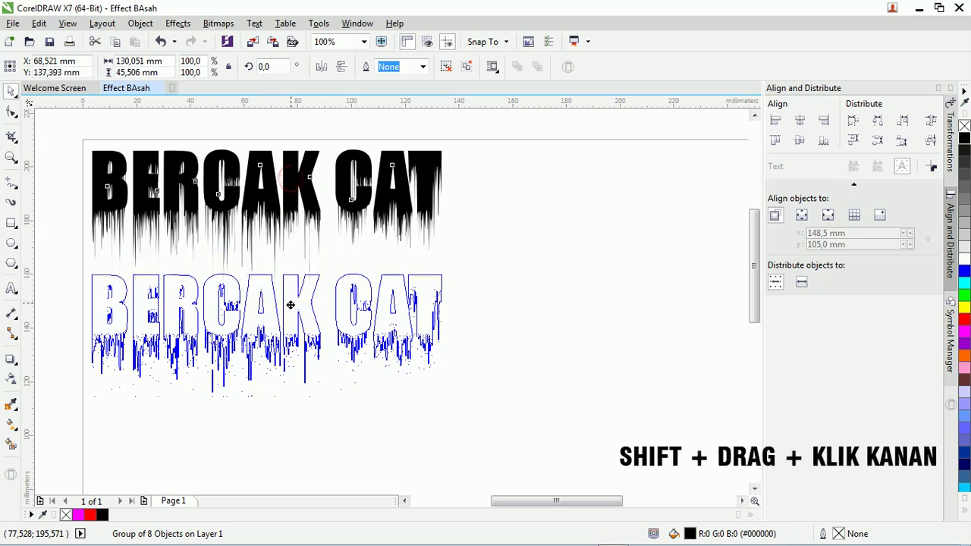
right_click(291, 322)
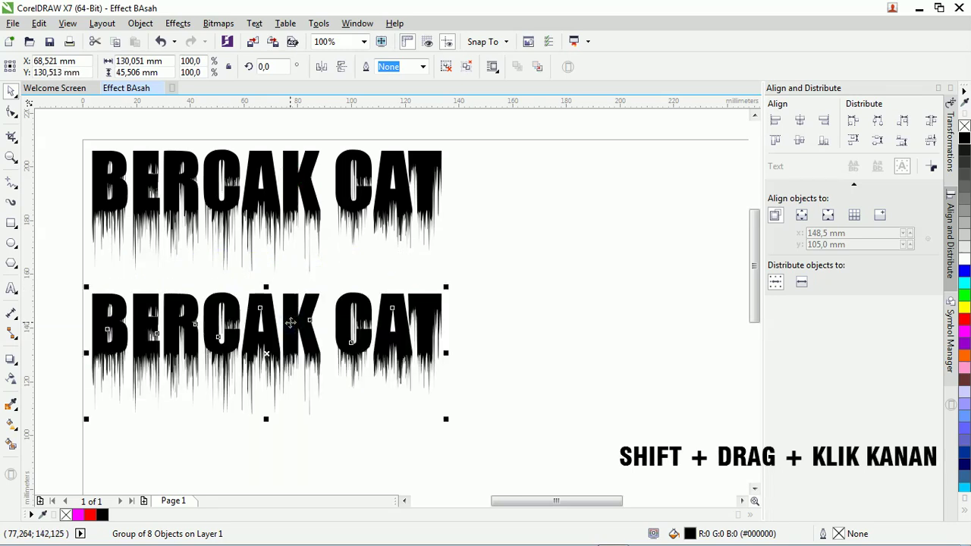
scroll(291, 319, "down", 2)
left_click_drag(291, 322, 290, 397)
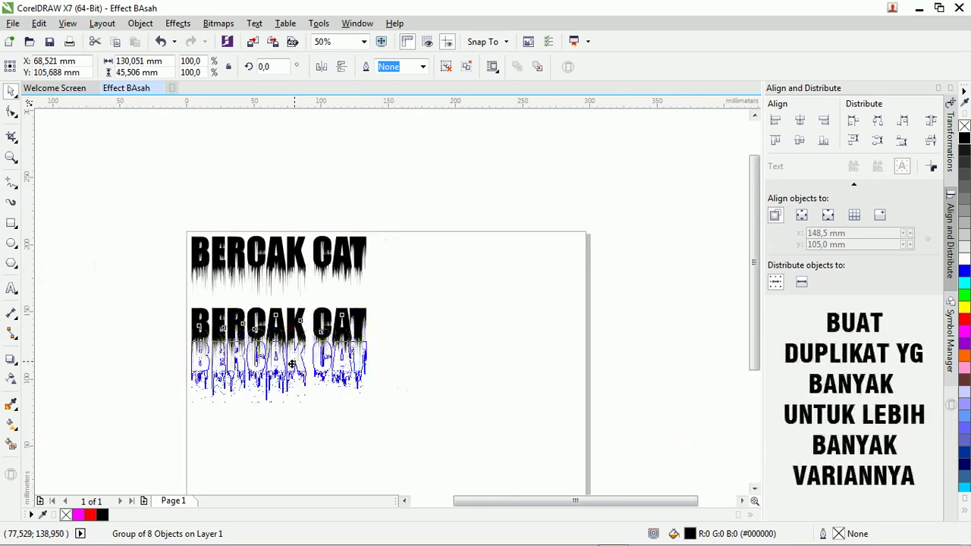
right_click(291, 397)
mouse_move(286, 396)
left_mouse_down()
mouse_move(285, 438)
mouse_move(278, 433)
left_mouse_up()
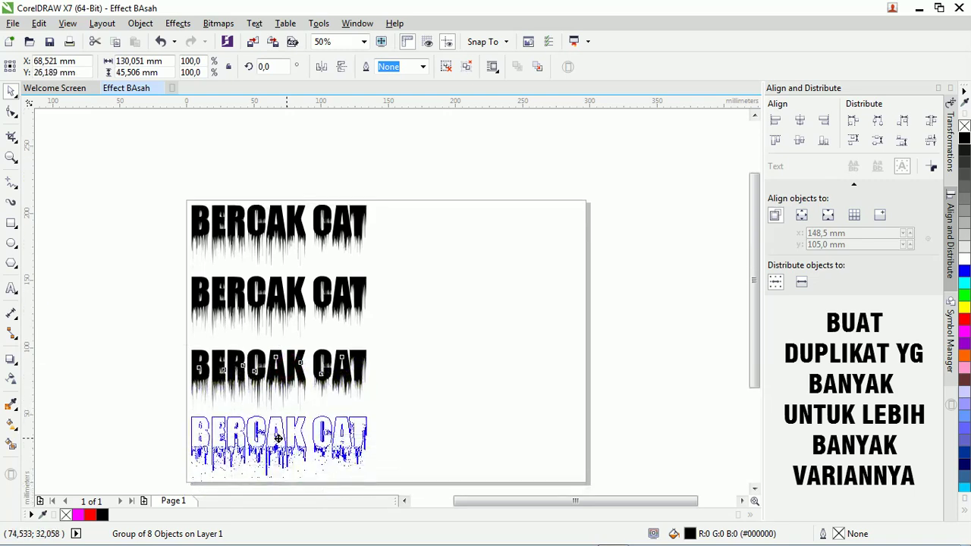
right_click(278, 433)
- Duplicate the four-copy column onto the page's right half
mouse_move(138, 167)
left_mouse_down()
mouse_move(346, 433)
mouse_move(405, 480)
left_mouse_up()
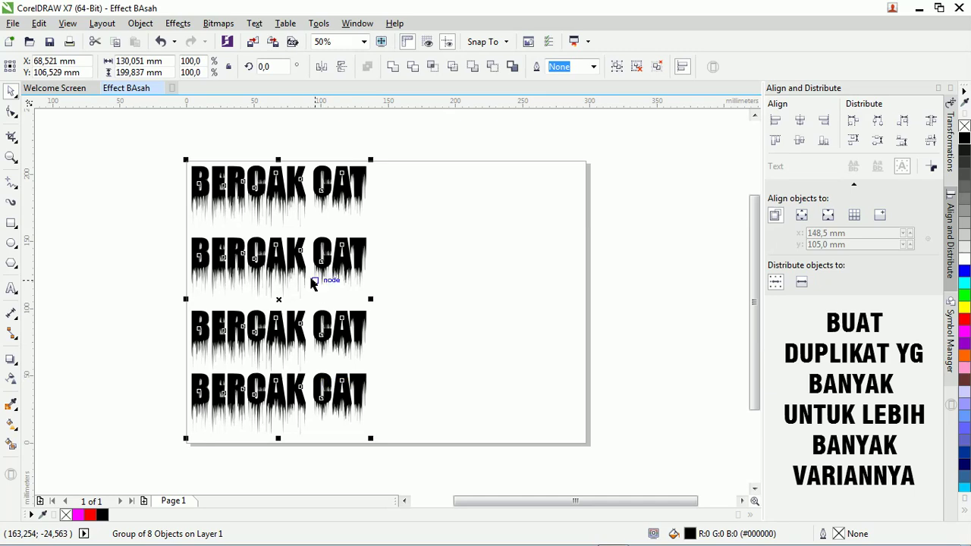
left_click_drag(296, 256, 503, 251)
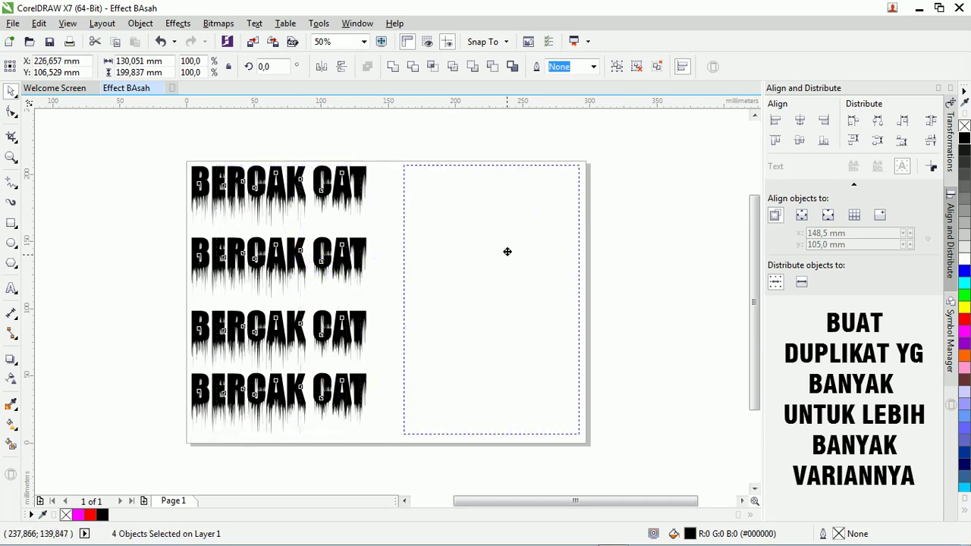
right_click(502, 251)
left_click(656, 193)
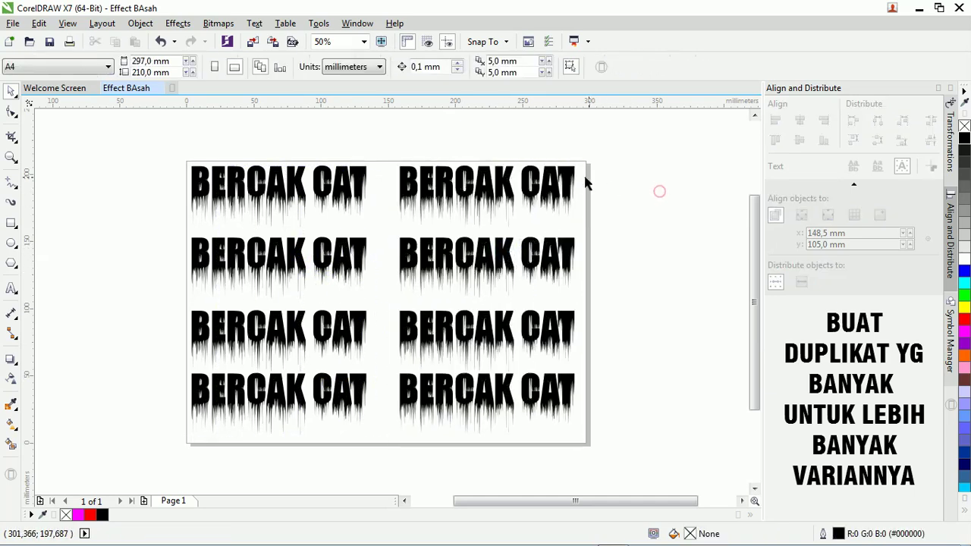
- Fill four copies red, green, blue and maroon
left_click(573, 186)
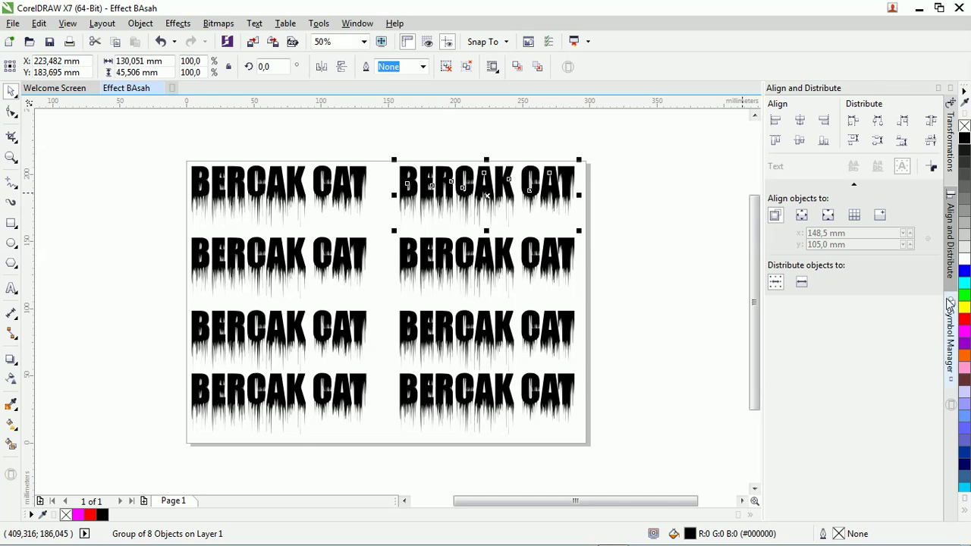
left_click(964, 320)
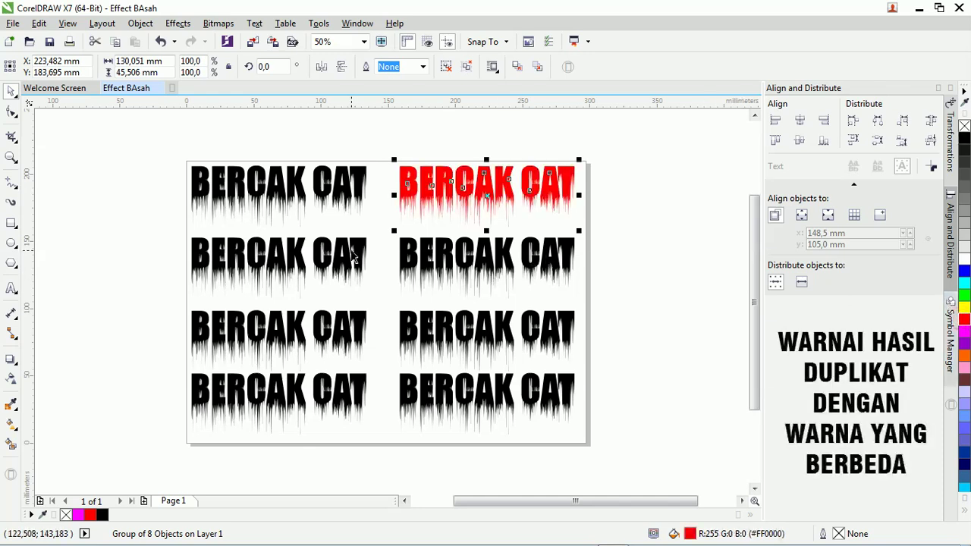
left_click(303, 257)
left_click(964, 295)
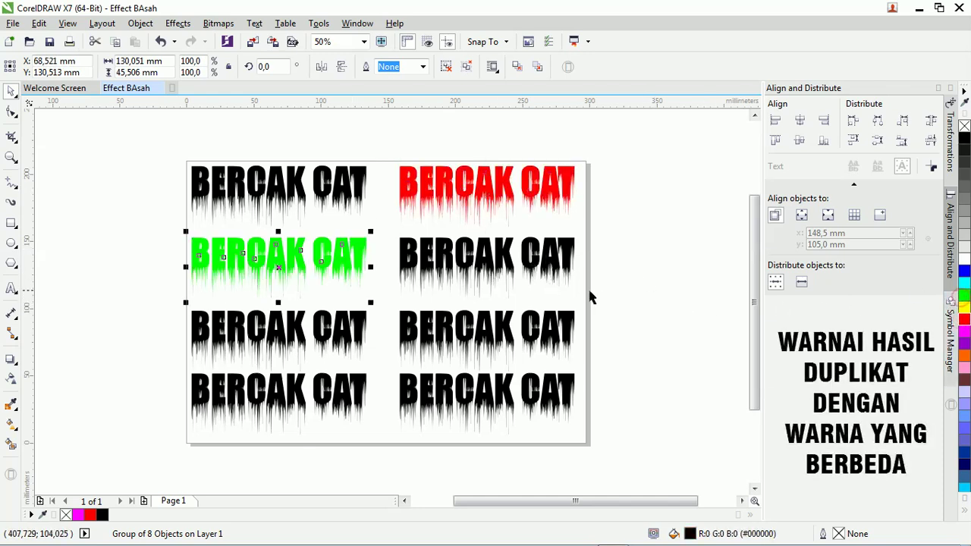
left_click(485, 257)
left_click(964, 272)
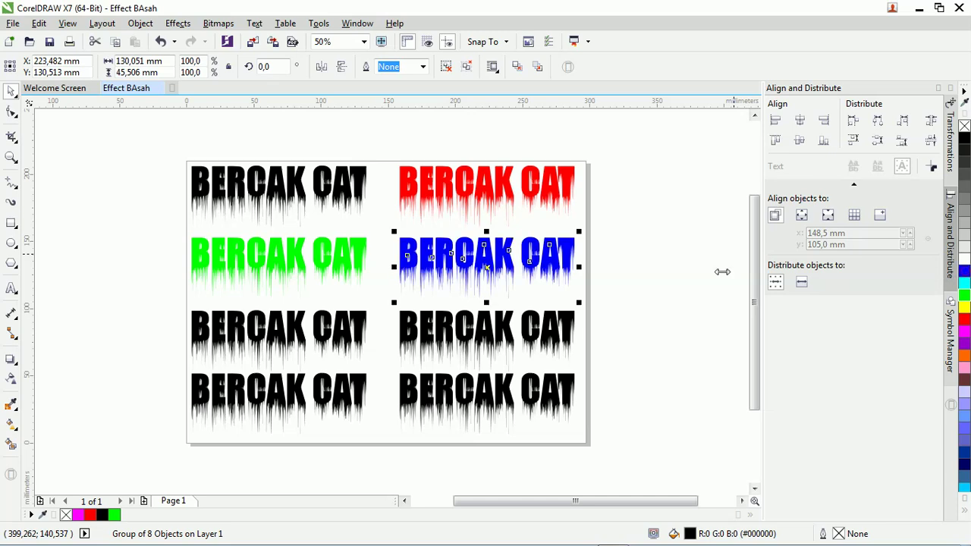
left_click(373, 326)
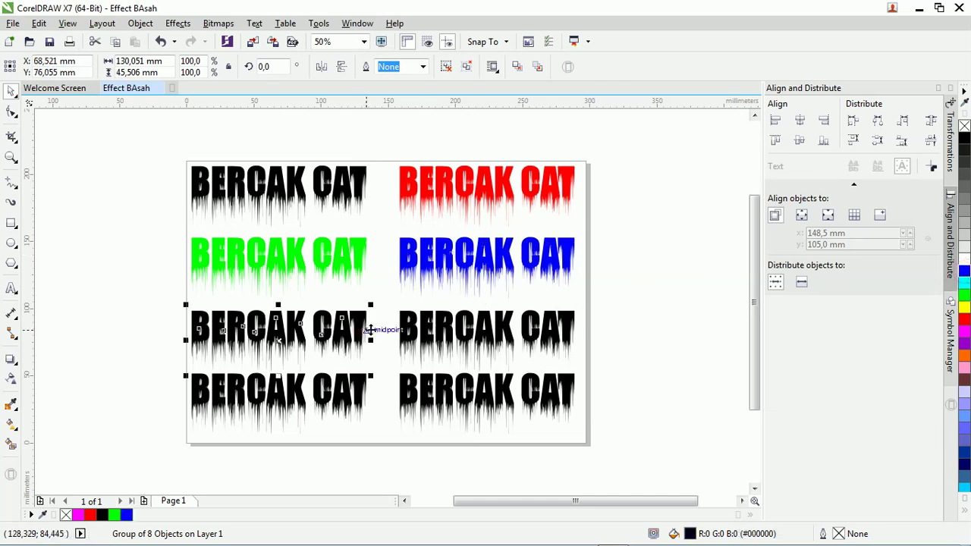
left_click(964, 379)
- Fill the remaining copies navy, magenta and orange, then deselect everything
left_click(575, 336)
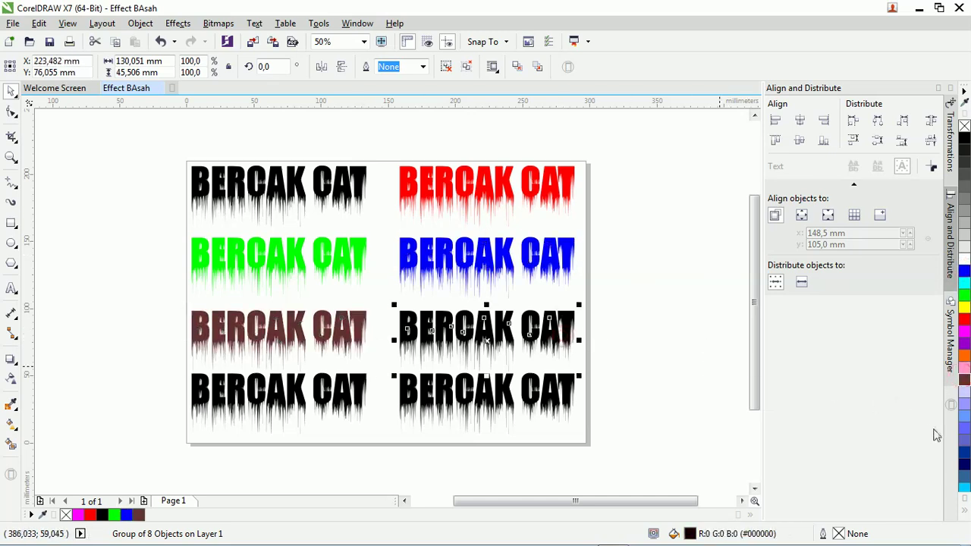
left_click(962, 466)
left_click(472, 394)
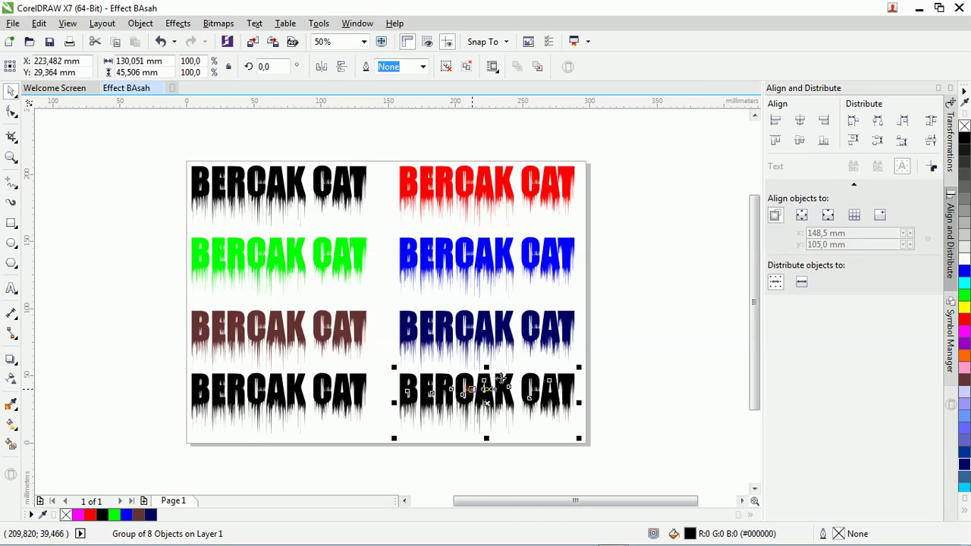
left_click(964, 330)
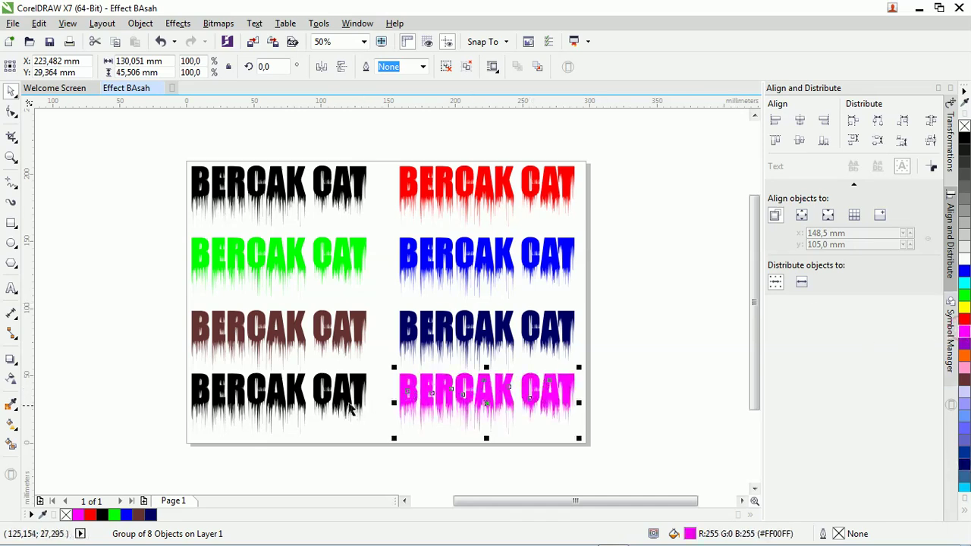
left_click(347, 402)
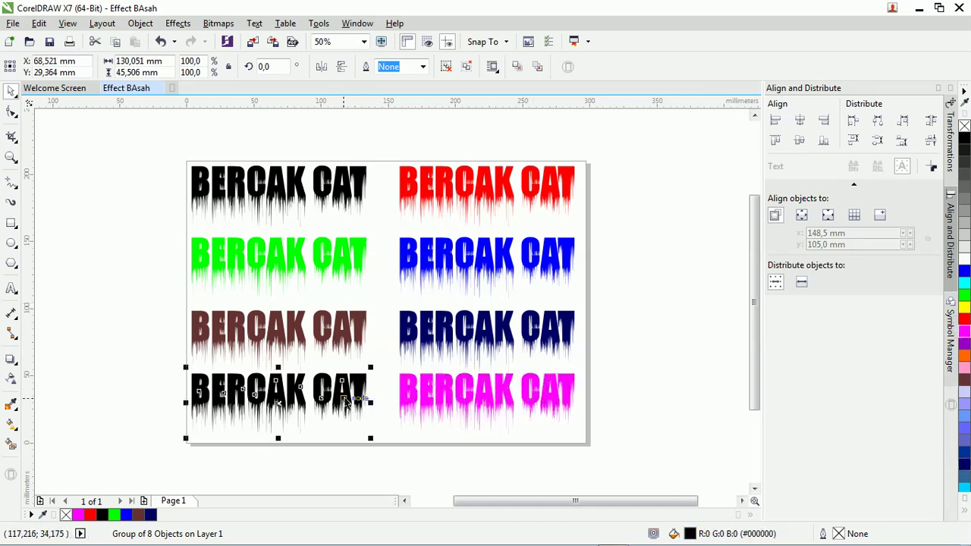
left_click(963, 355)
left_click(646, 363)
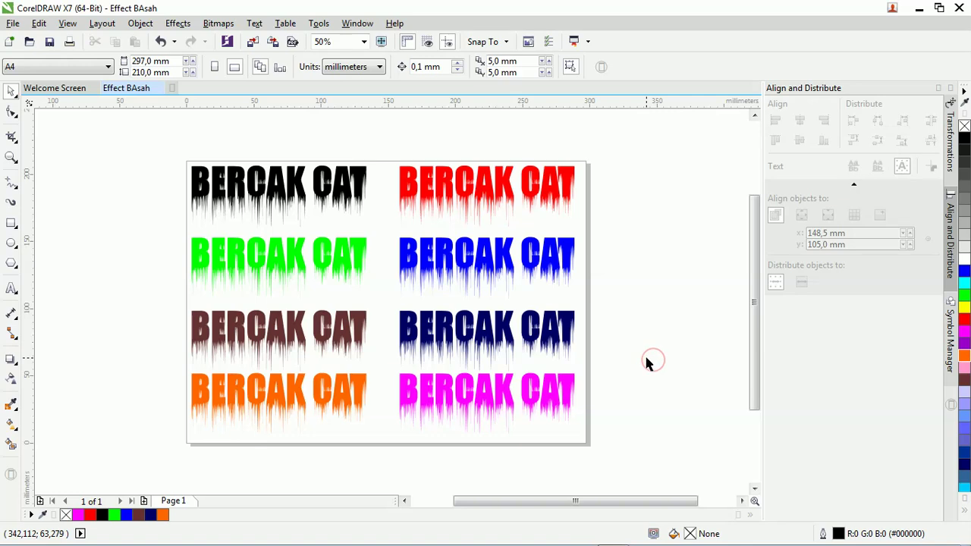
left_click(158, 170)
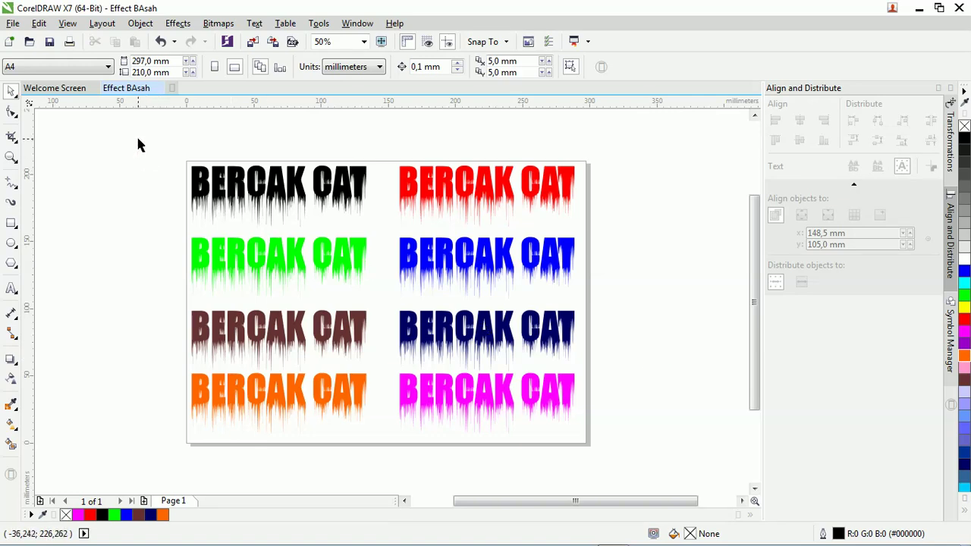
- Zoom to all objects (F4) and show the eight coloured copies in full-screen preview (F9)
key("F4")
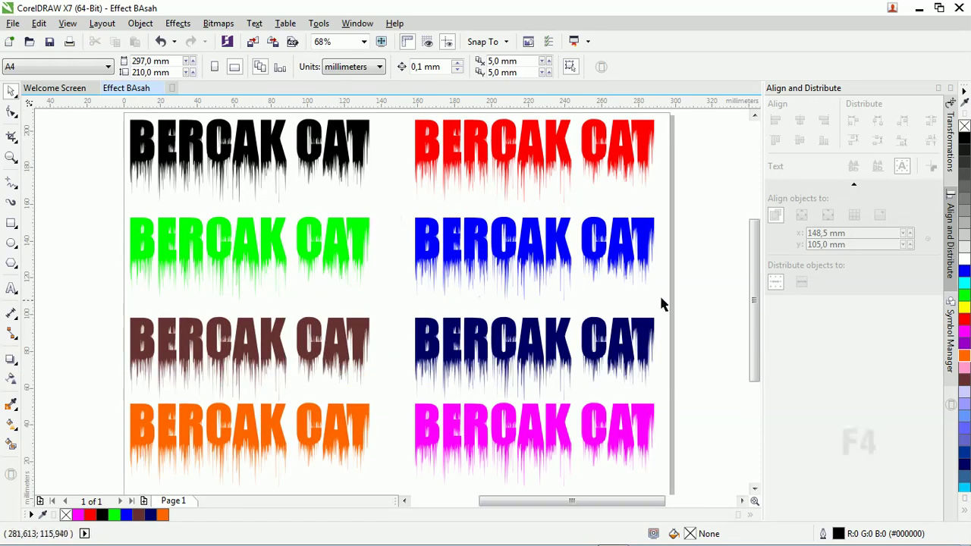
key("F9")
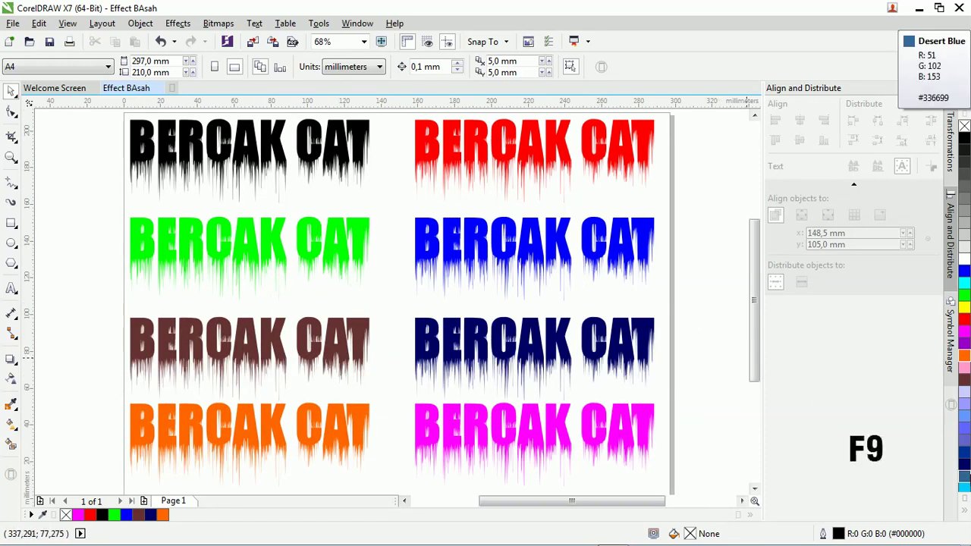